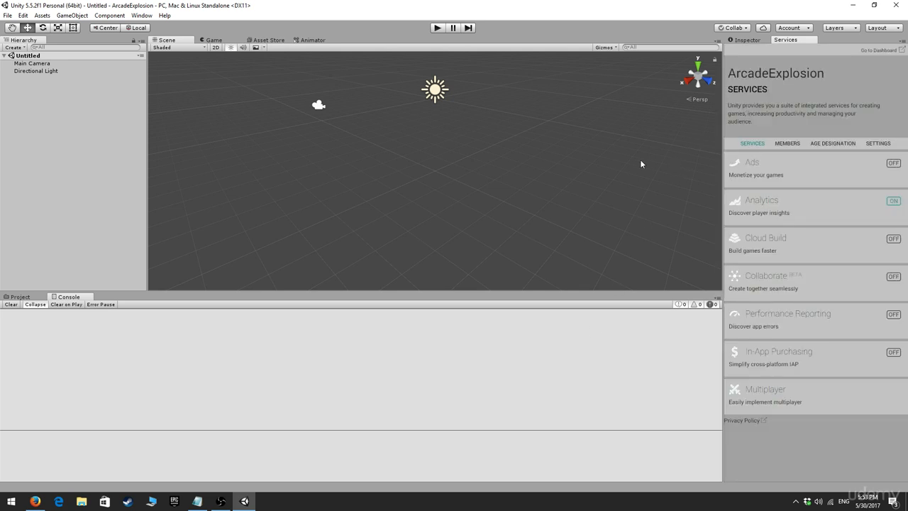
- Bring up the Inspector and the project browser, and select the Assets folder
click(751, 40)
click(35, 298)
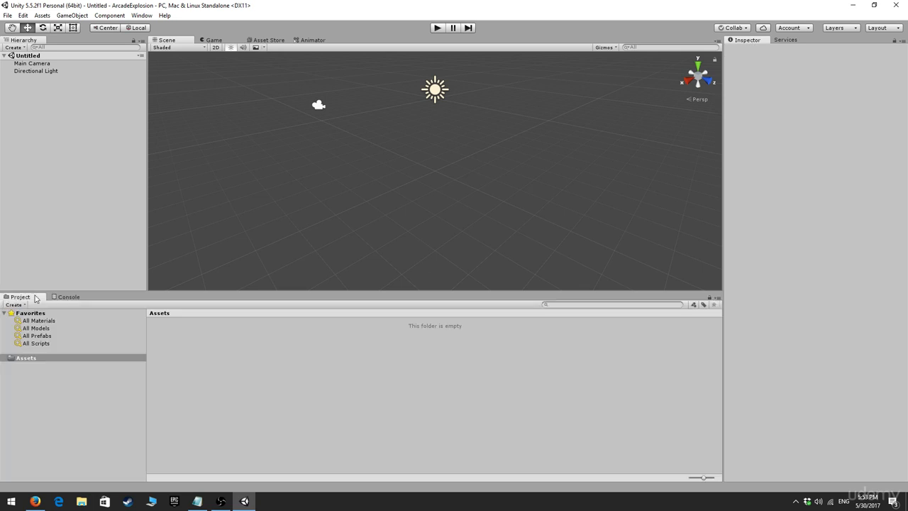
click(31, 359)
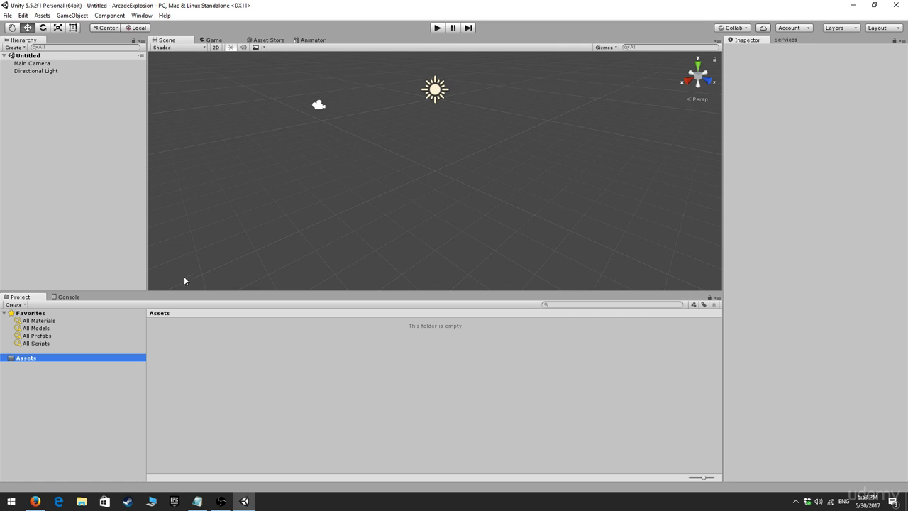
click(42, 16)
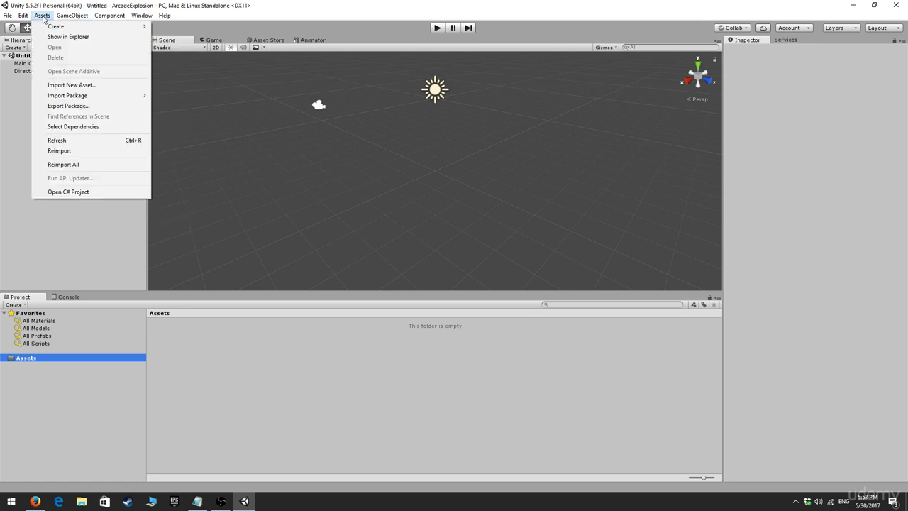
click(71, 85)
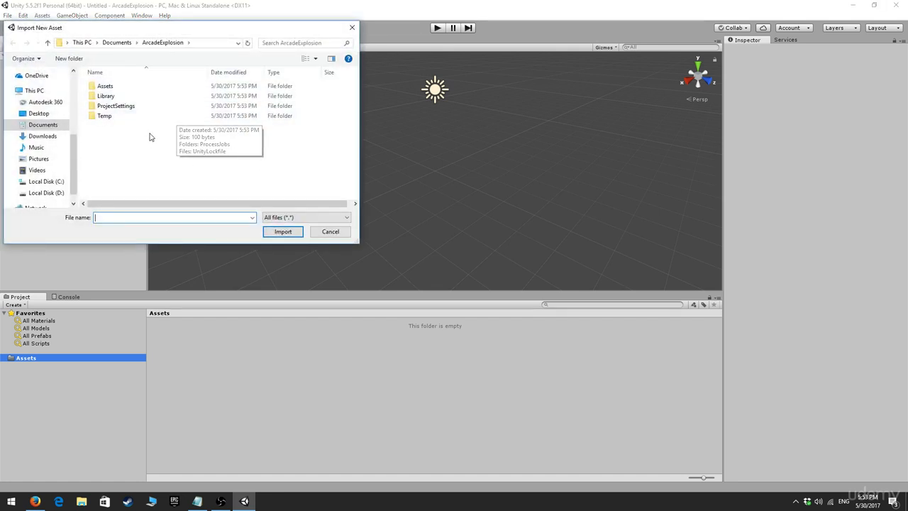
click(40, 113)
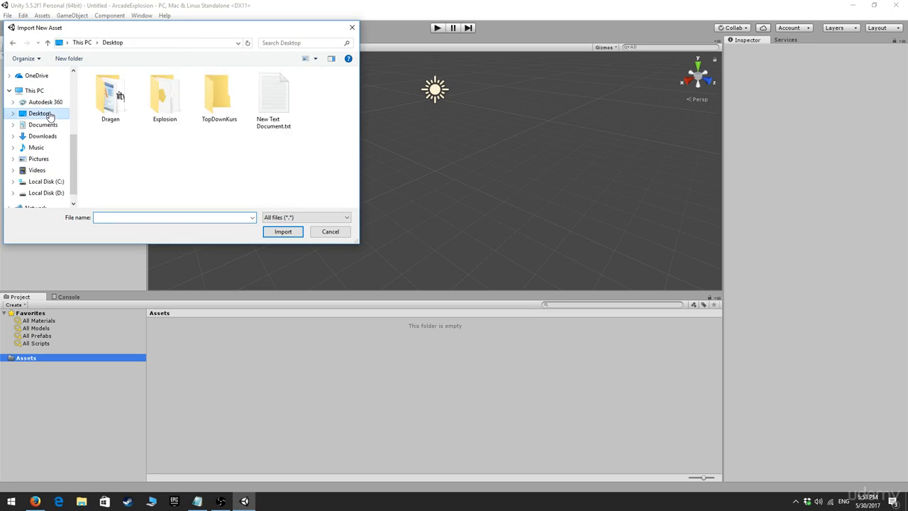
double_click(177, 106)
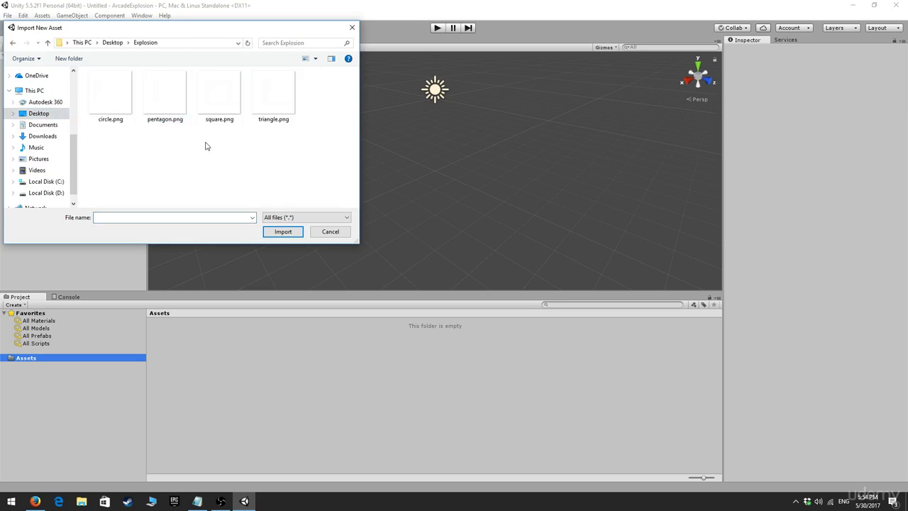
click(260, 119)
click(219, 96)
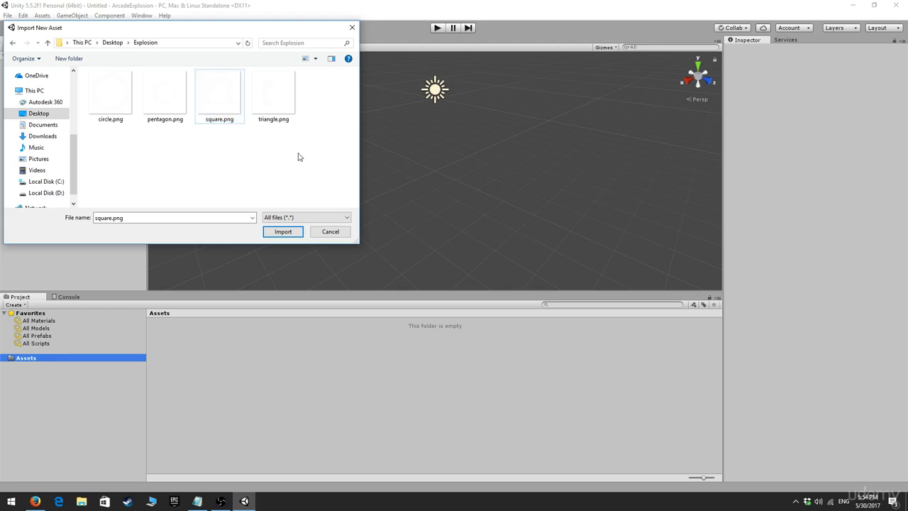
click(342, 234)
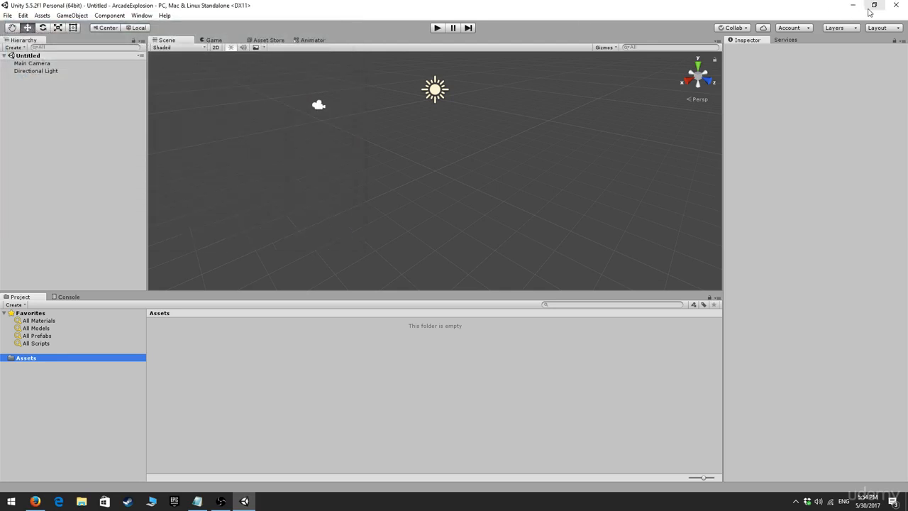
- Import circle.png, pentagon.png, square.png and triangle.png from the desktop's Explosion folder into Assets
click(871, 13)
drag(405, 65, 396, 37)
double_click(54, 68)
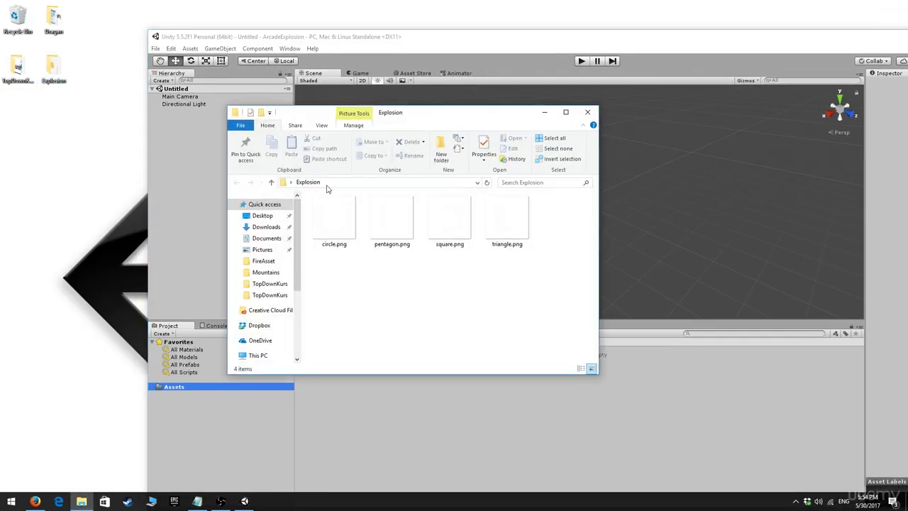
drag(534, 268, 404, 418)
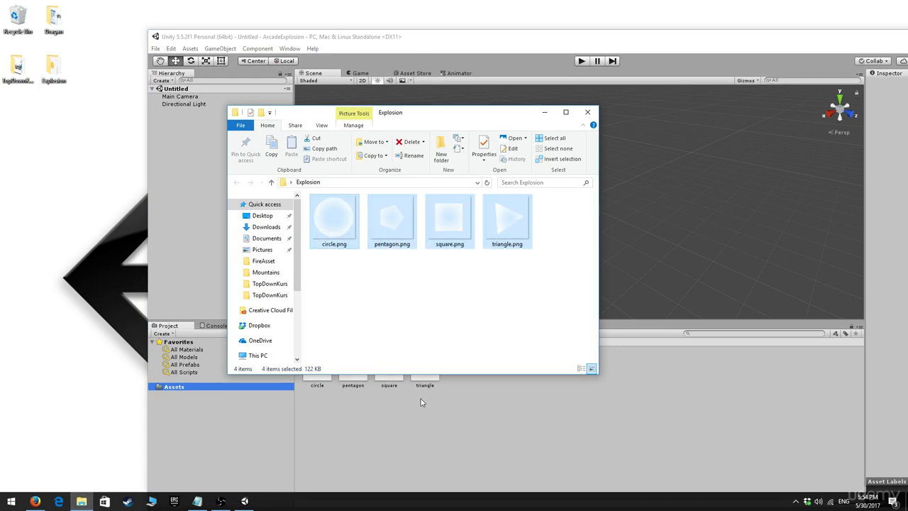
click(588, 112)
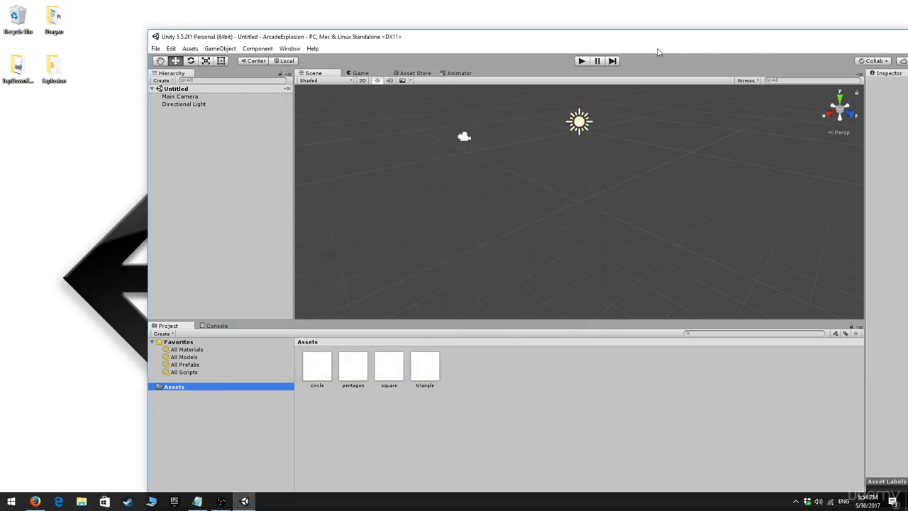
drag(562, 40, 381, 49)
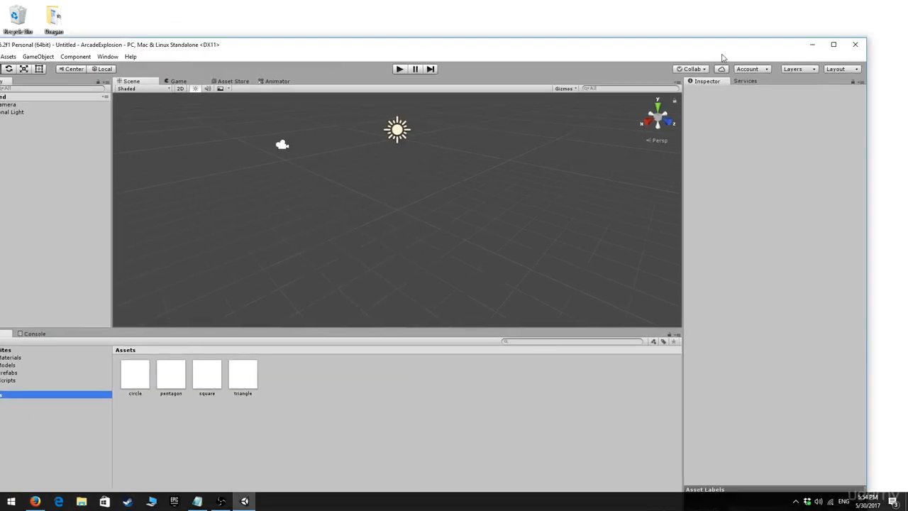
click(834, 44)
- Create a folder named Material inside Assets
right_click(374, 377)
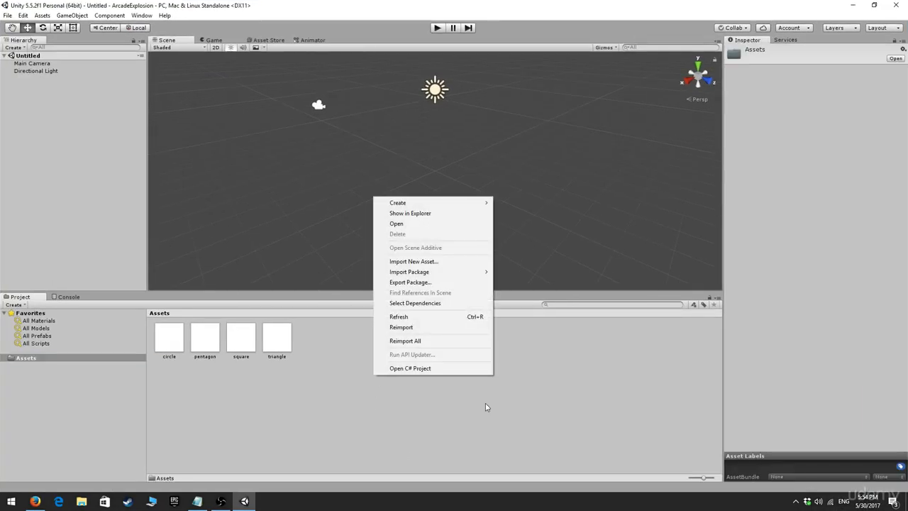
mouse_move(441, 205)
click(528, 204)
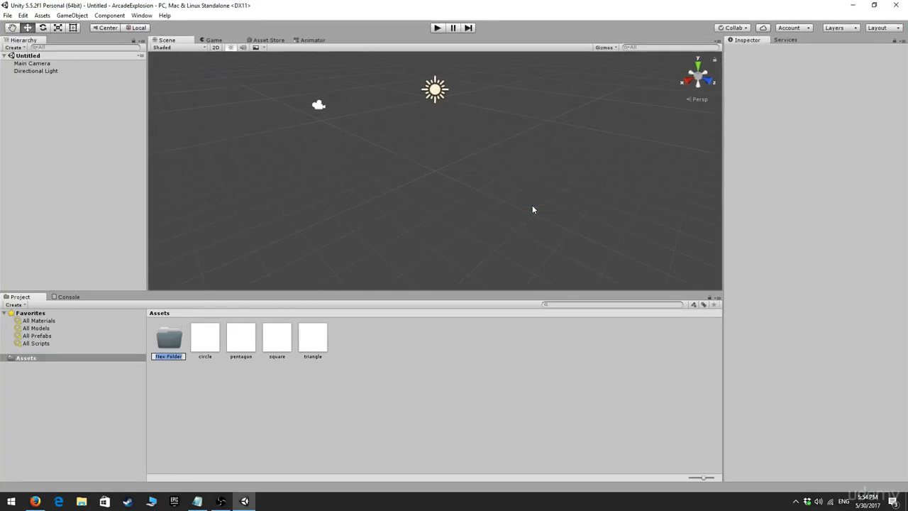
text(Material)
key(Return)
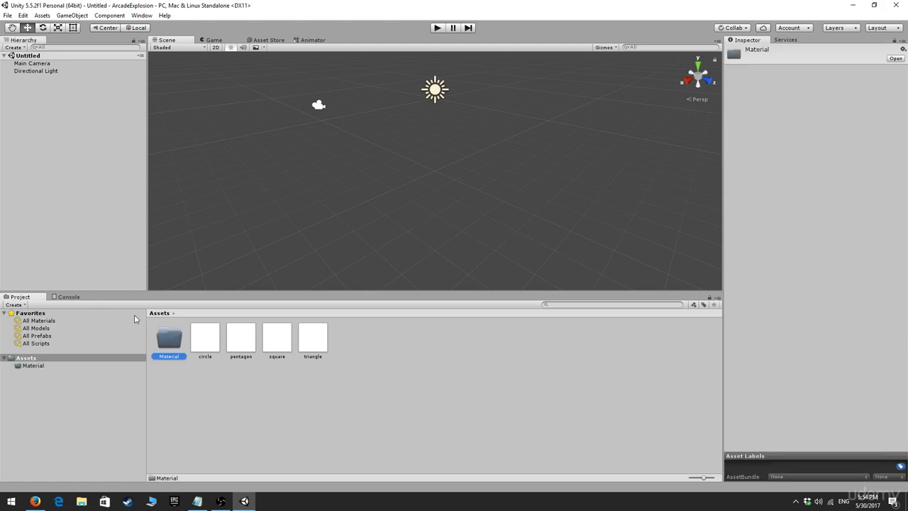
- Create a new material named Circle inside the Material folder
double_click(169, 341)
right_click(203, 364)
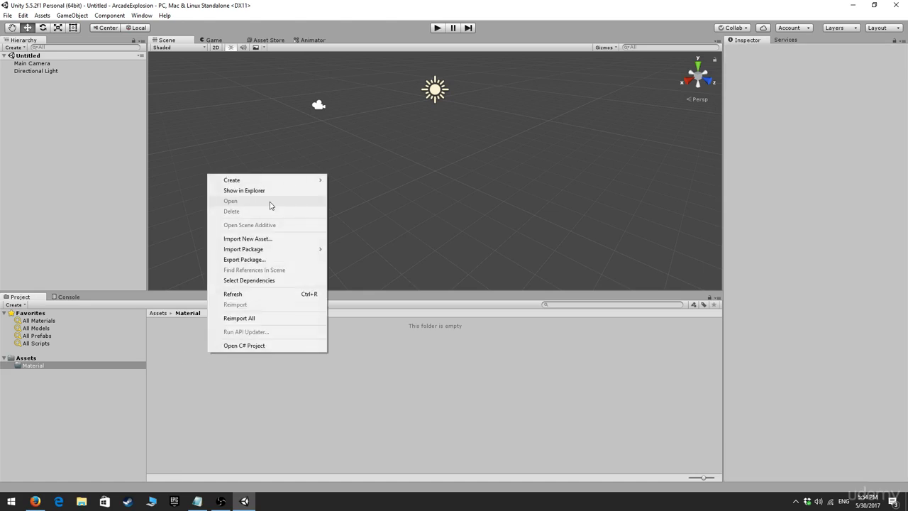
mouse_move(272, 180)
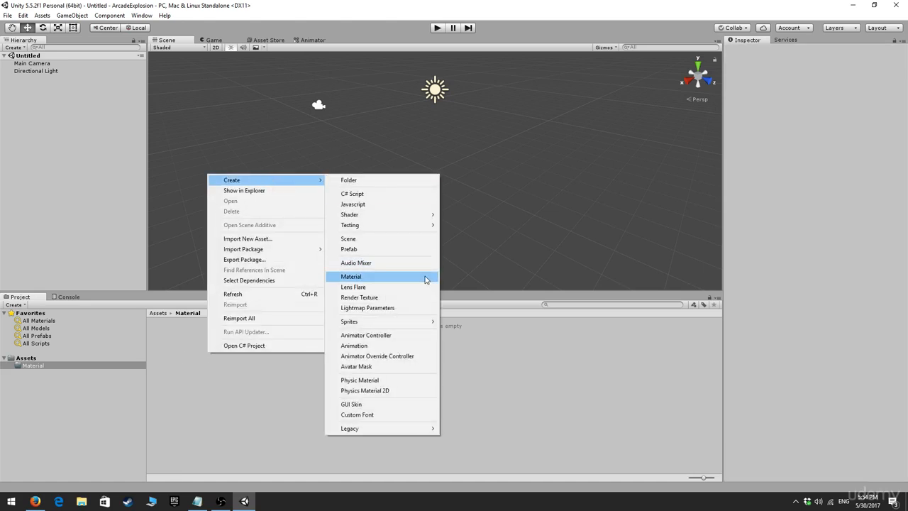
click(425, 277)
text(C)
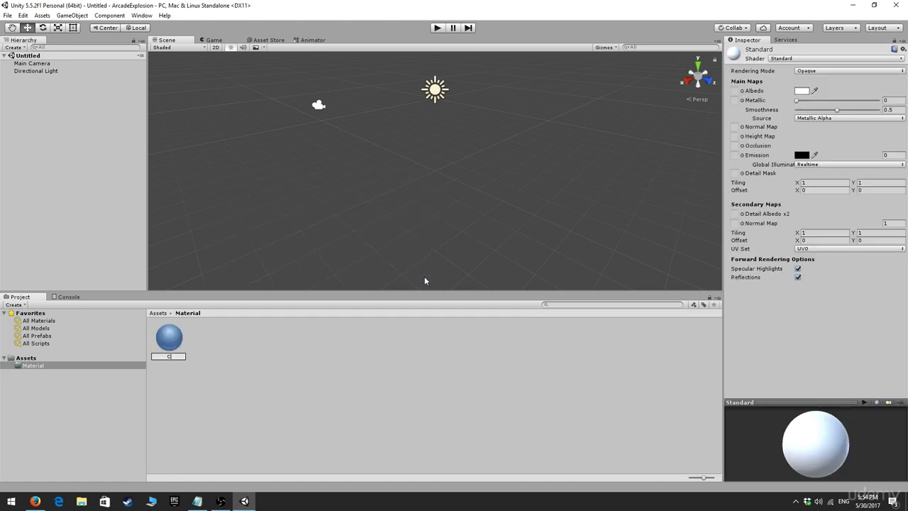
text(ircle)
key(Return)
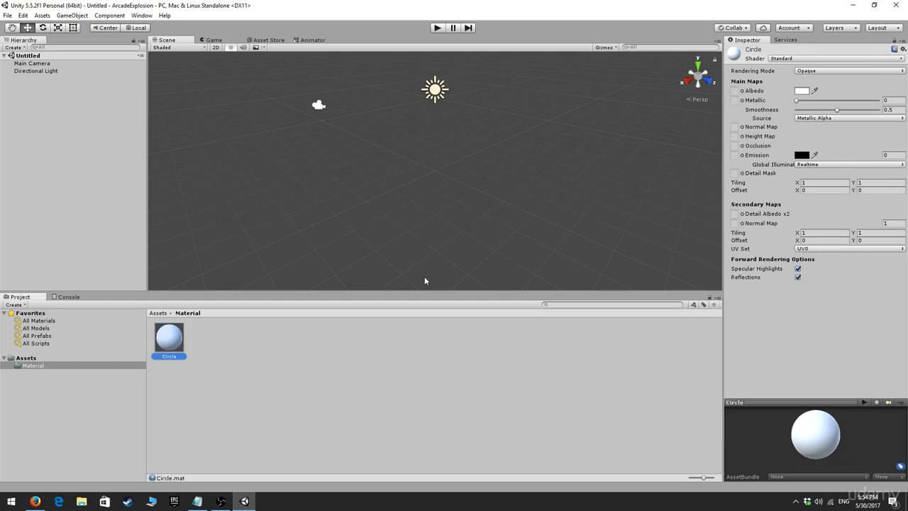
- Assign the circle texture to the Circle material's Albedo and set its shader to Particles/Additive
click(26, 359)
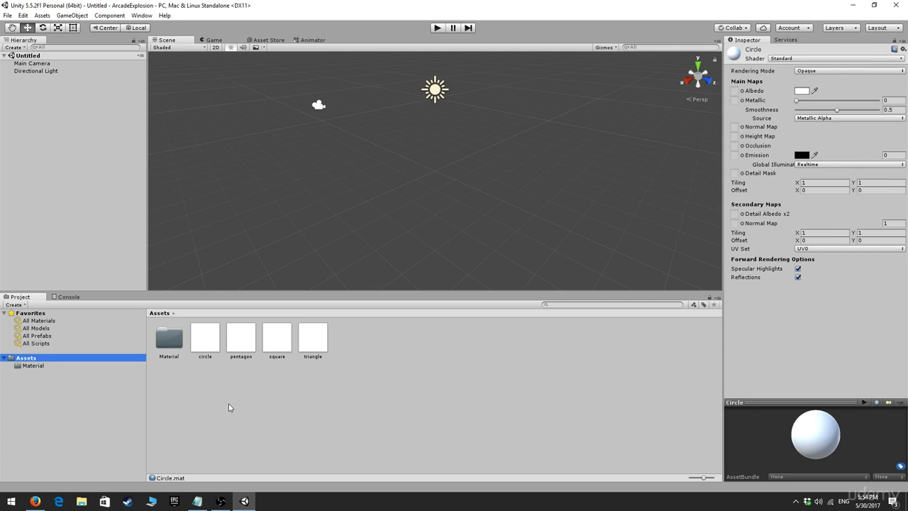
drag(204, 335, 736, 93)
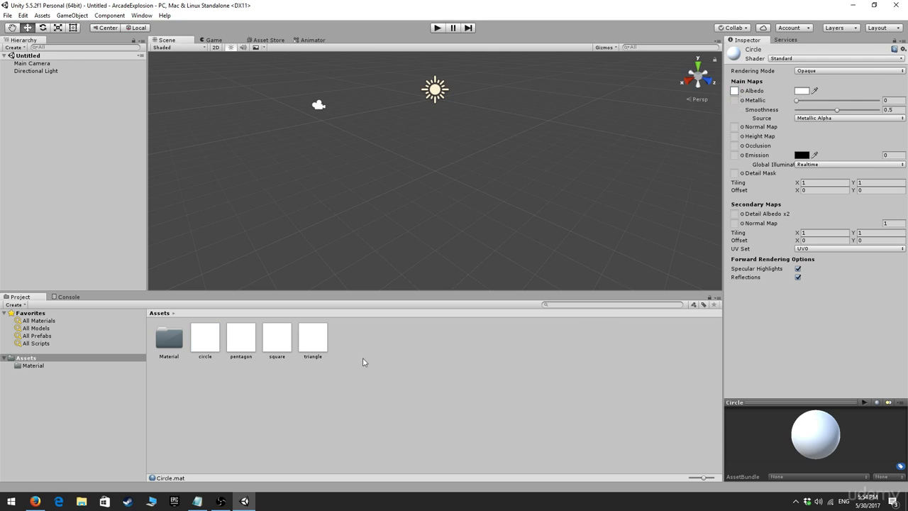
double_click(171, 344)
click(170, 339)
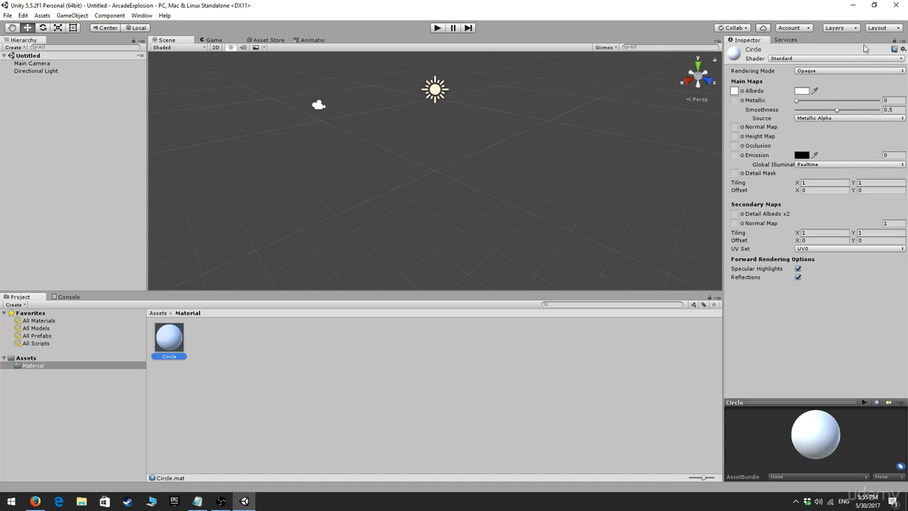
click(791, 60)
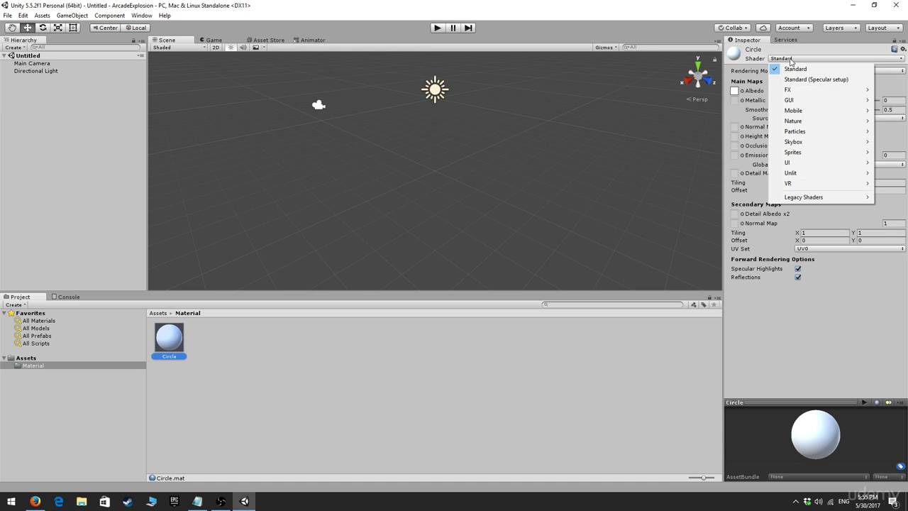
mouse_move(812, 134)
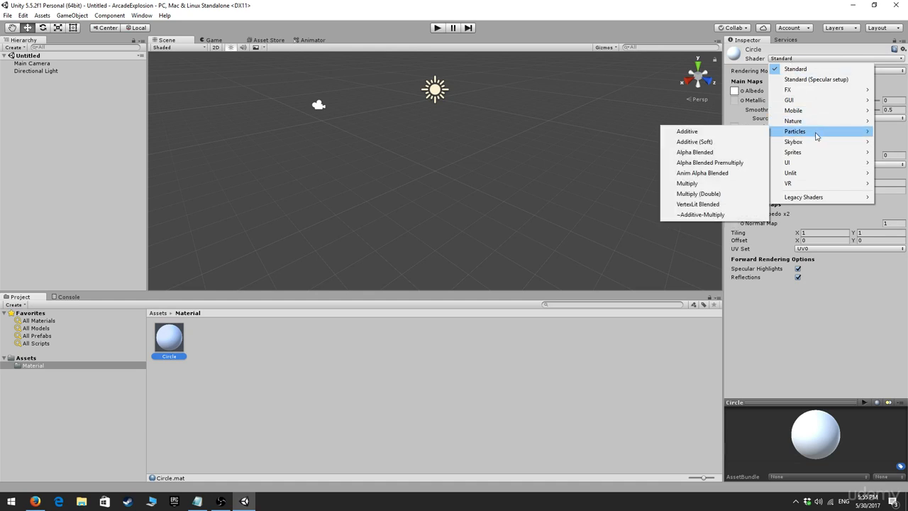
click(721, 135)
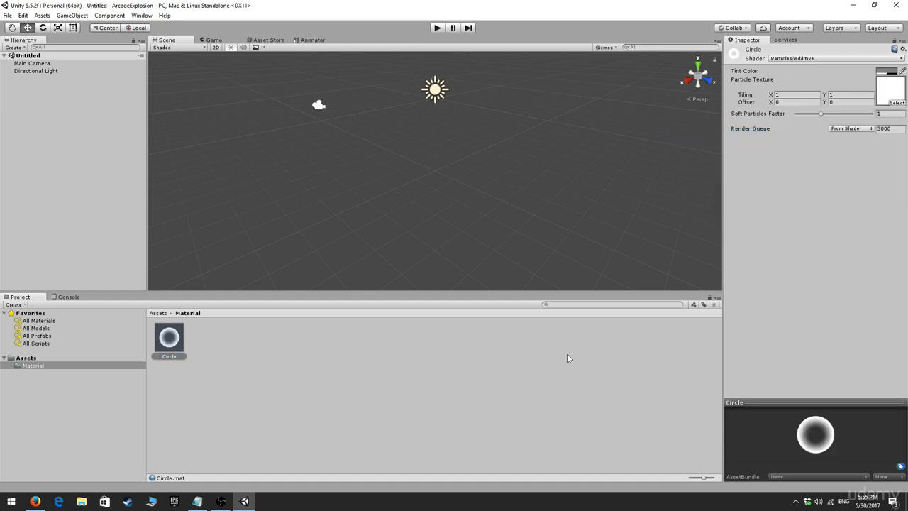
click(211, 362)
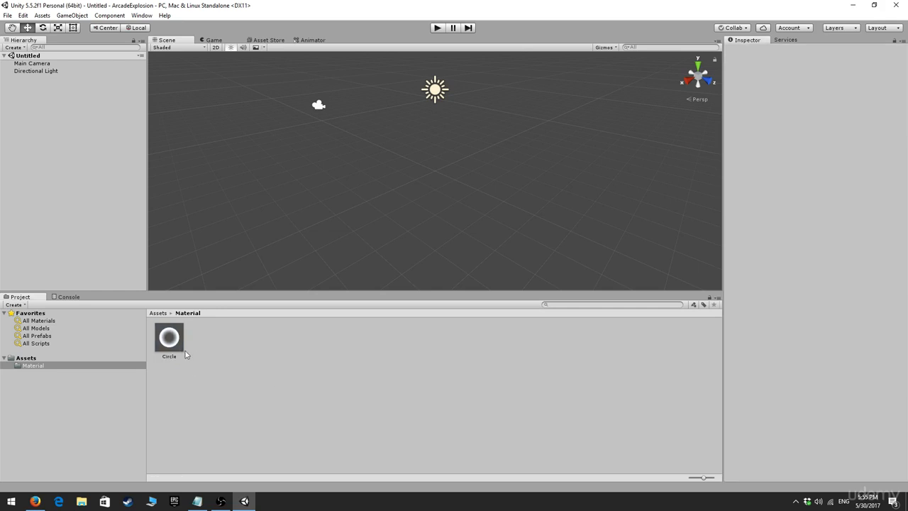
click(180, 347)
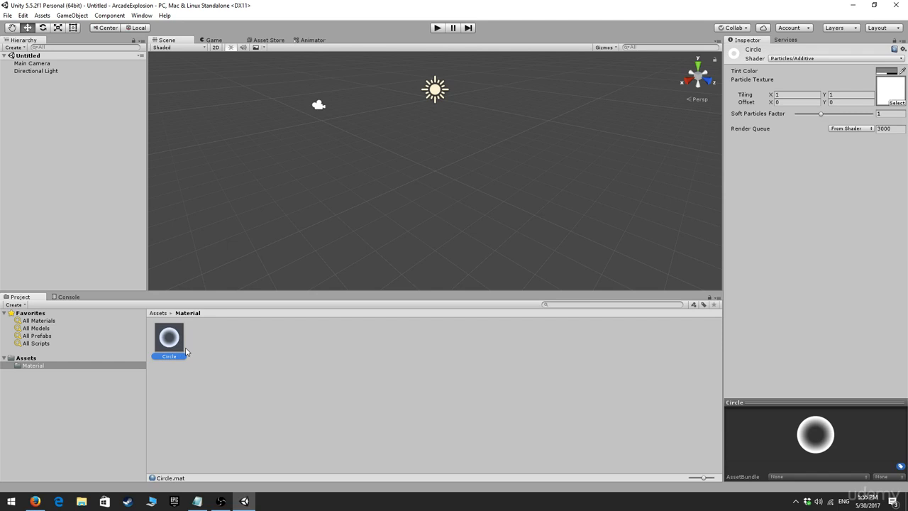
- Create a second material named Square in the Material folder
click(223, 349)
right_click(222, 349)
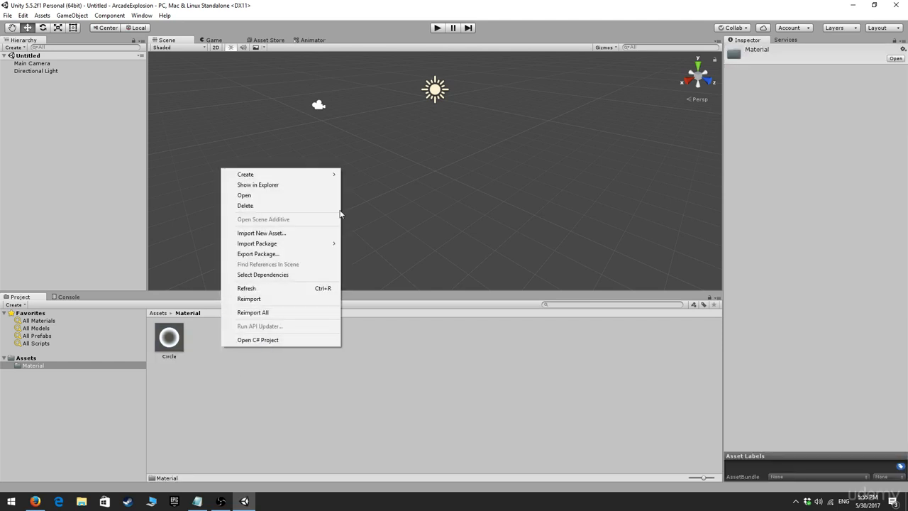
mouse_move(304, 177)
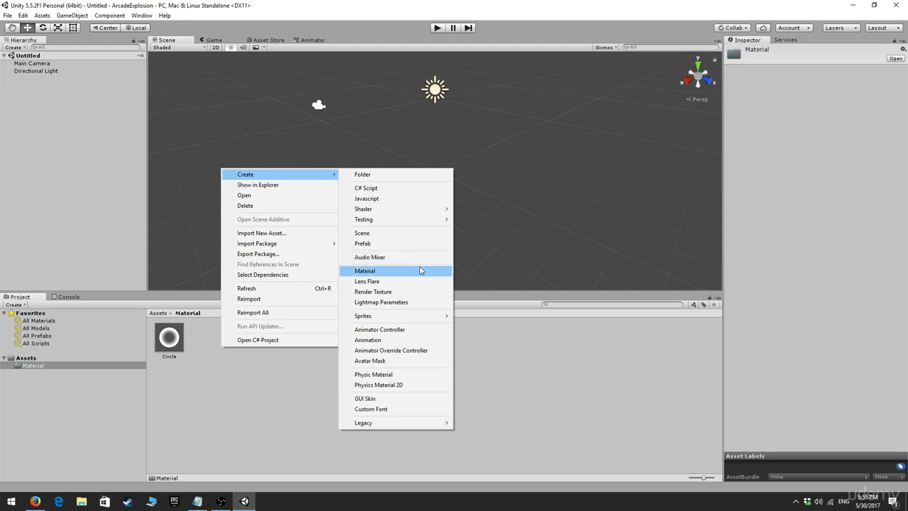
click(420, 271)
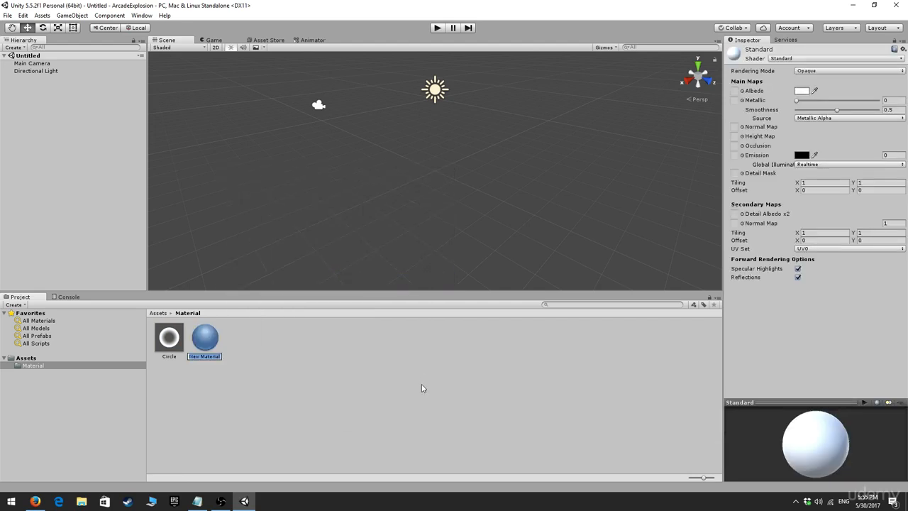
text(C)
text(Square)
key(Return)
- Assign the square texture to the Square material's Albedo and set its shader to Particles/Additive
click(41, 361)
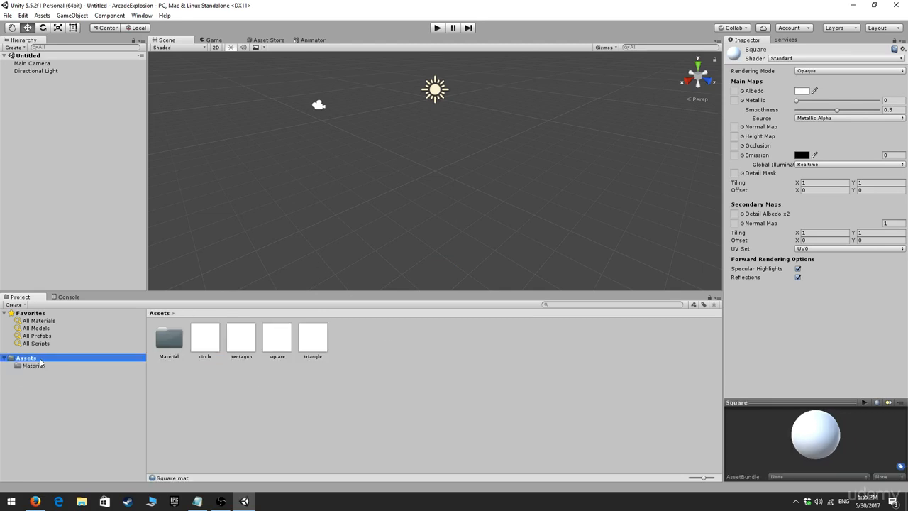
drag(281, 342, 735, 90)
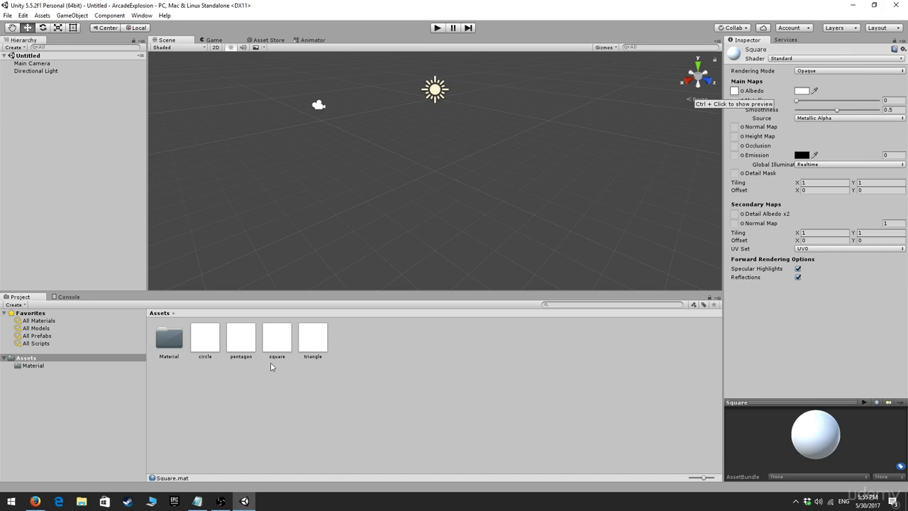
click(800, 60)
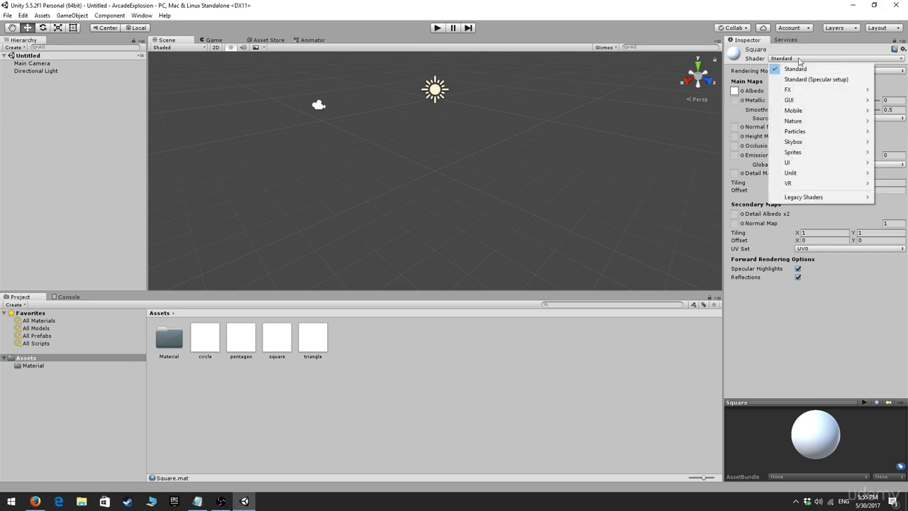
mouse_move(820, 135)
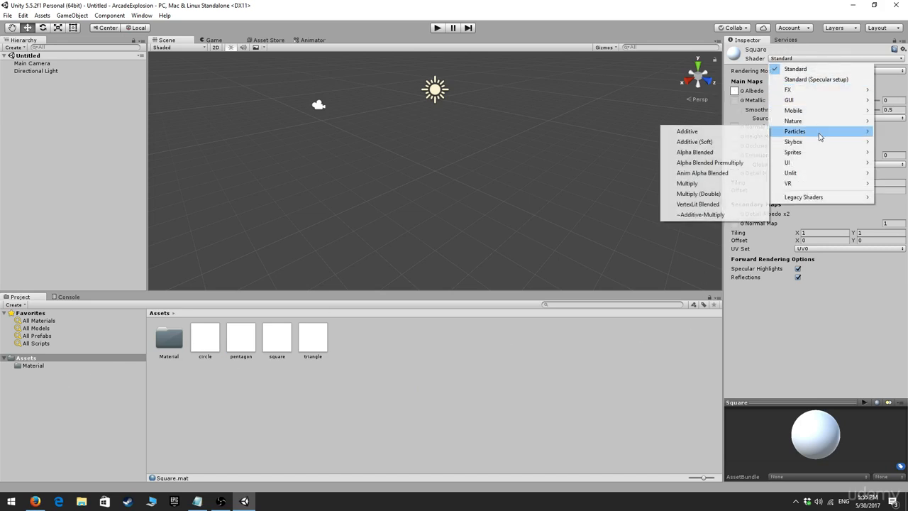
click(745, 135)
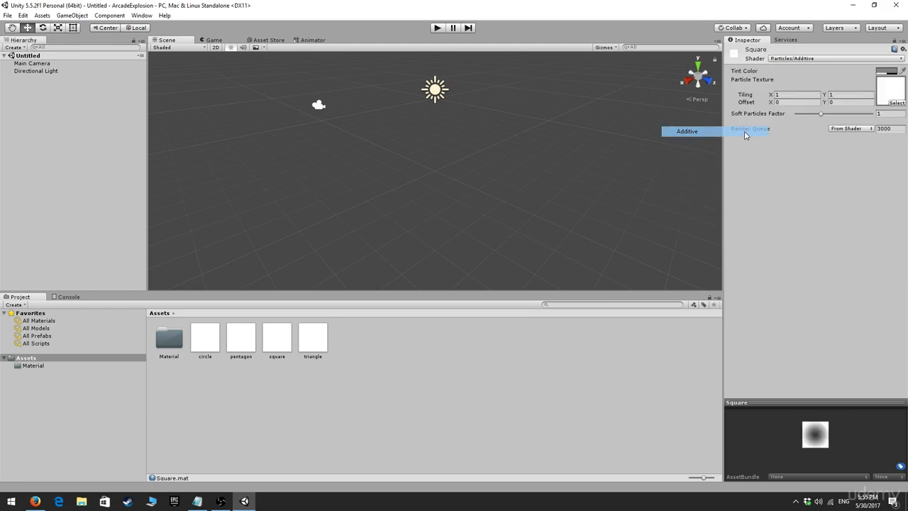
- Create a third material named Triangle inside the Material folder
double_click(172, 339)
right_click(271, 350)
mouse_move(361, 177)
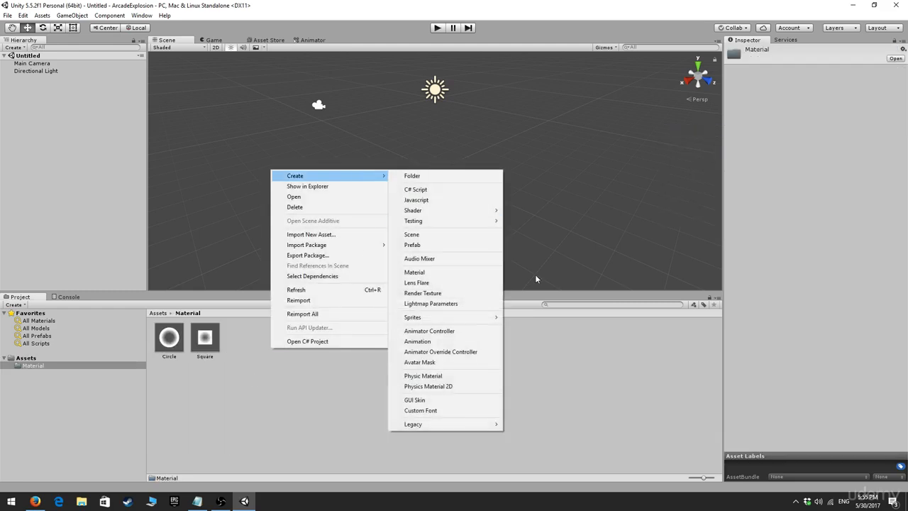
click(478, 274)
text(Triangle)
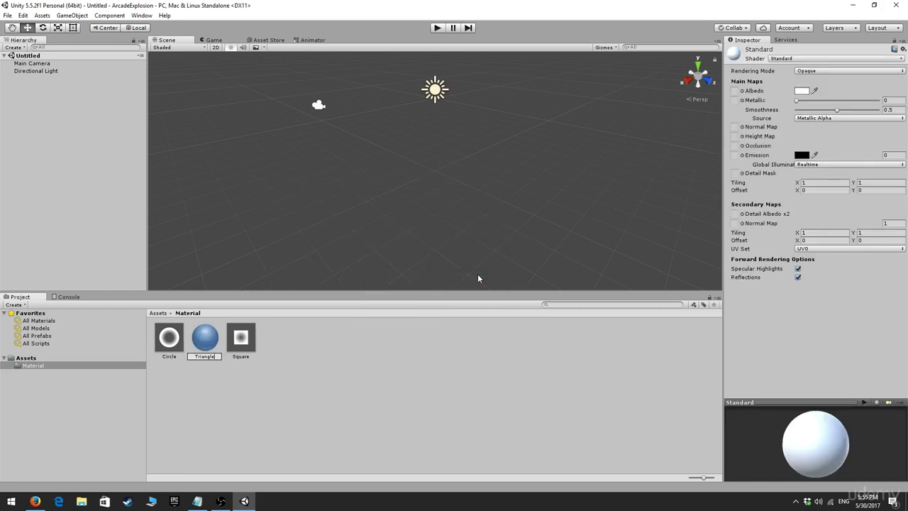
key(Return)
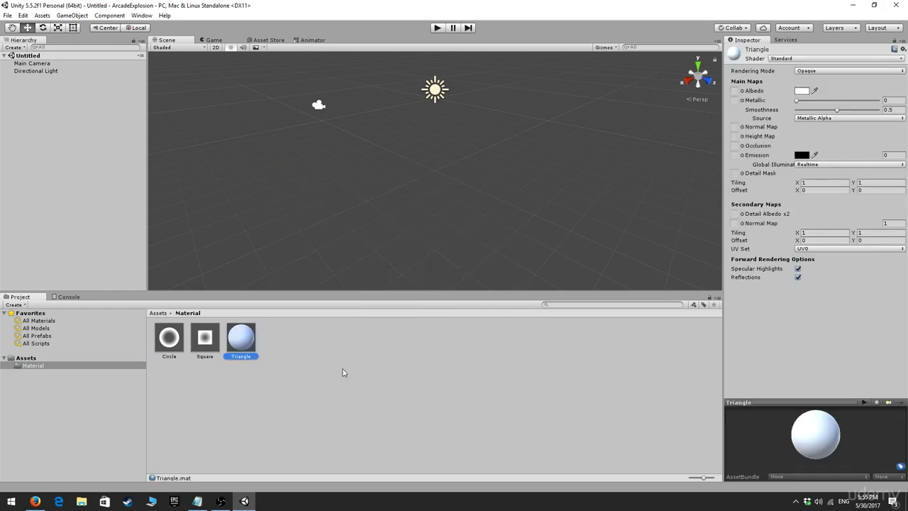
- Set the Triangle material's shader to Particles/Additive before giving it a texture
right_click(257, 346)
click(267, 416)
click(240, 339)
click(789, 58)
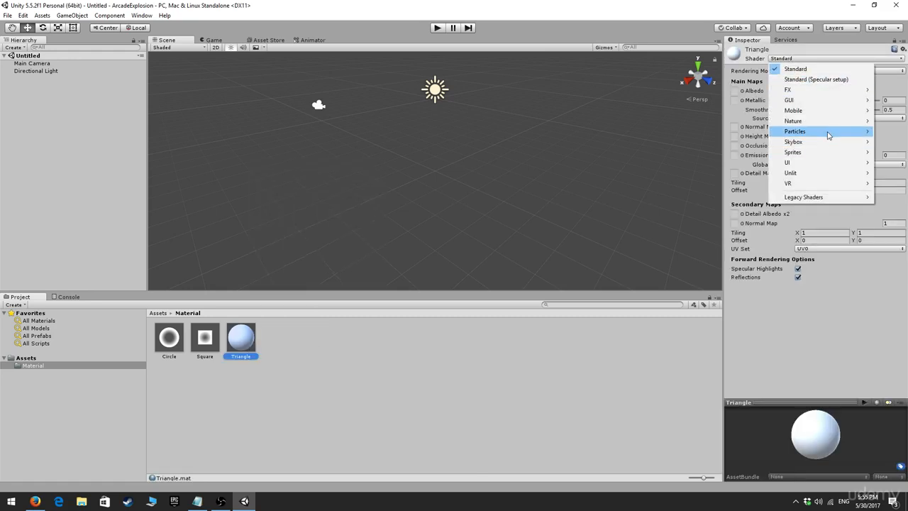
mouse_move(829, 132)
click(726, 132)
click(331, 415)
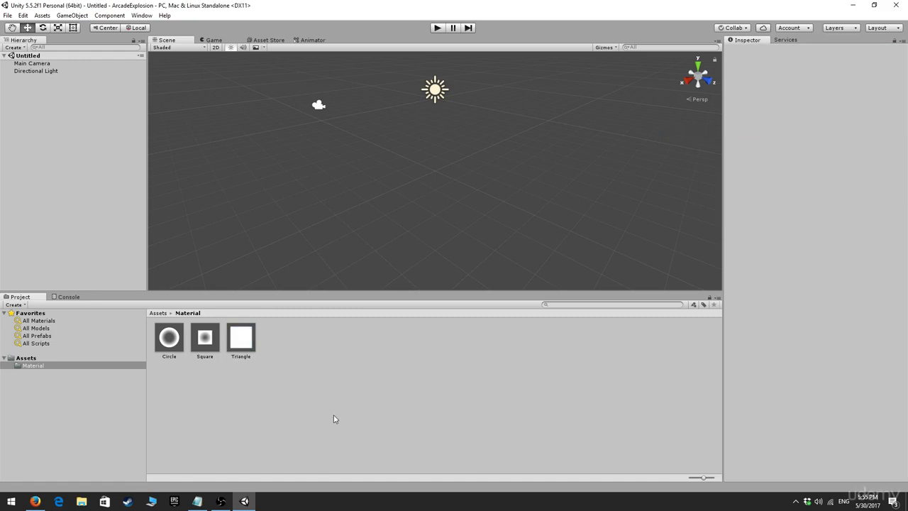
- Return the Triangle material's shader to Standard
click(252, 347)
click(25, 357)
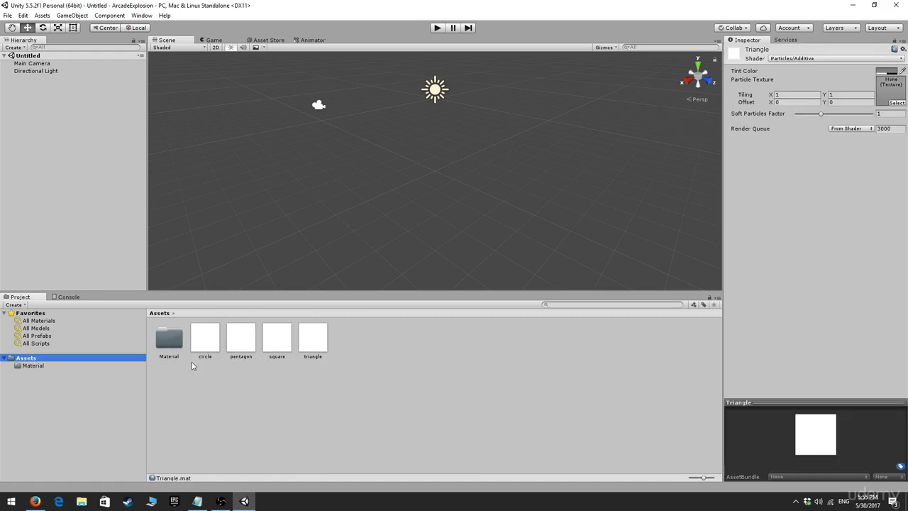
click(64, 368)
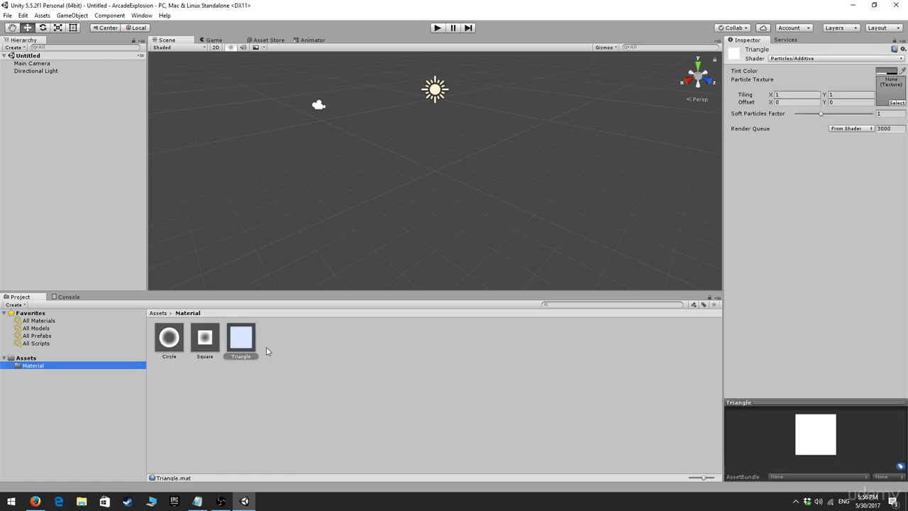
click(237, 340)
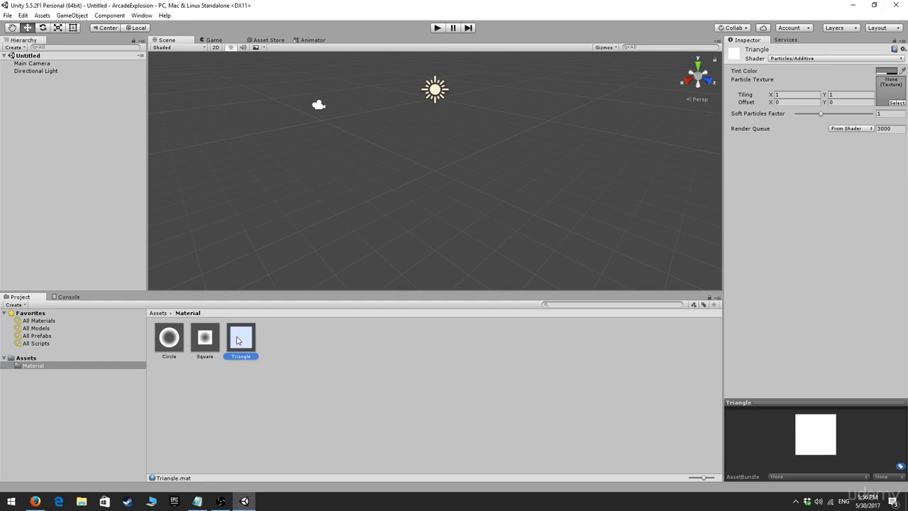
click(27, 359)
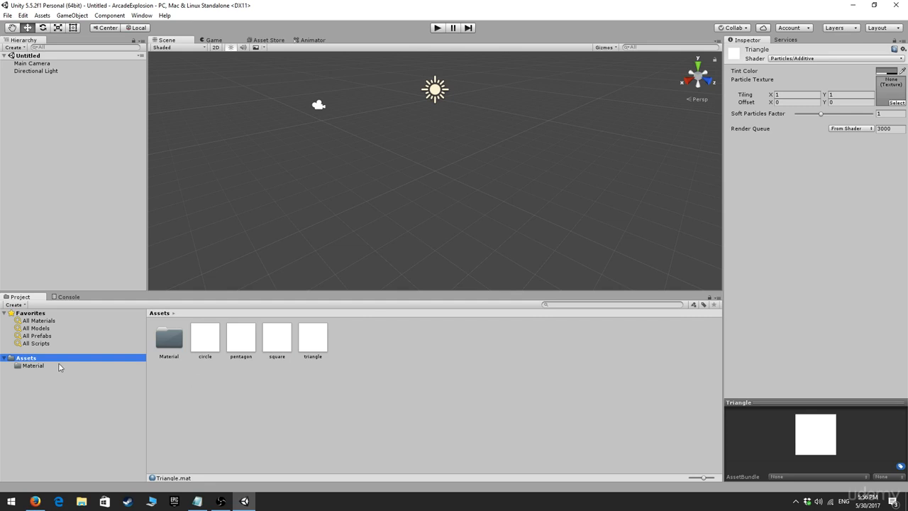
click(57, 365)
click(820, 60)
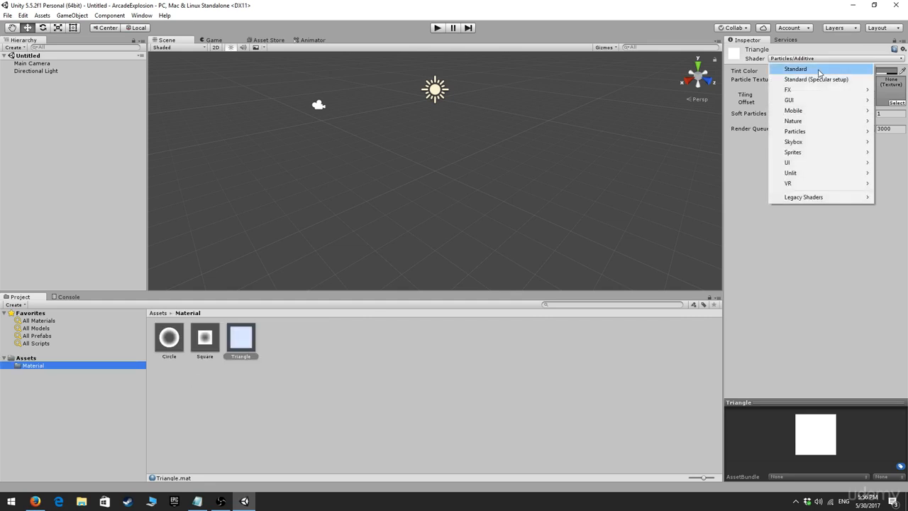
click(820, 69)
click(244, 344)
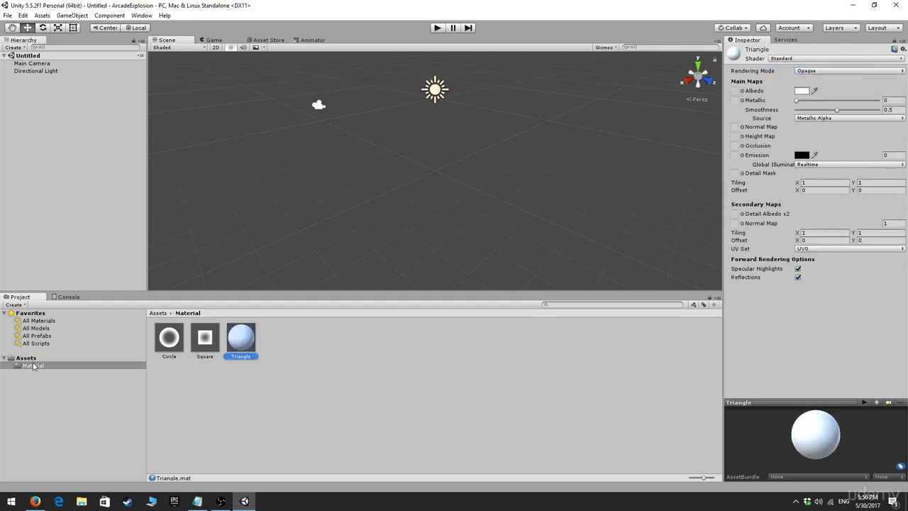
- Assign the triangle texture to the Triangle material's Albedo and set its shader to Particles/Additive
click(33, 358)
drag(323, 340, 735, 90)
click(820, 59)
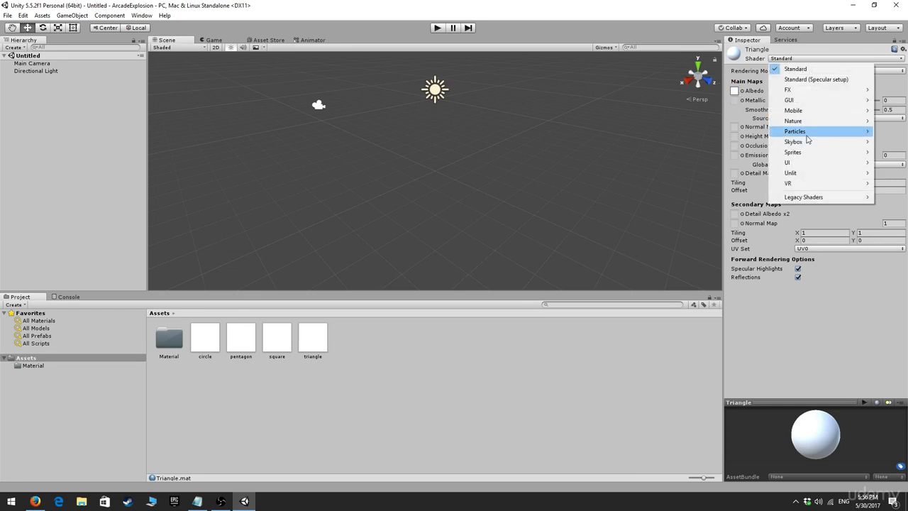
mouse_move(805, 133)
click(685, 130)
click(127, 401)
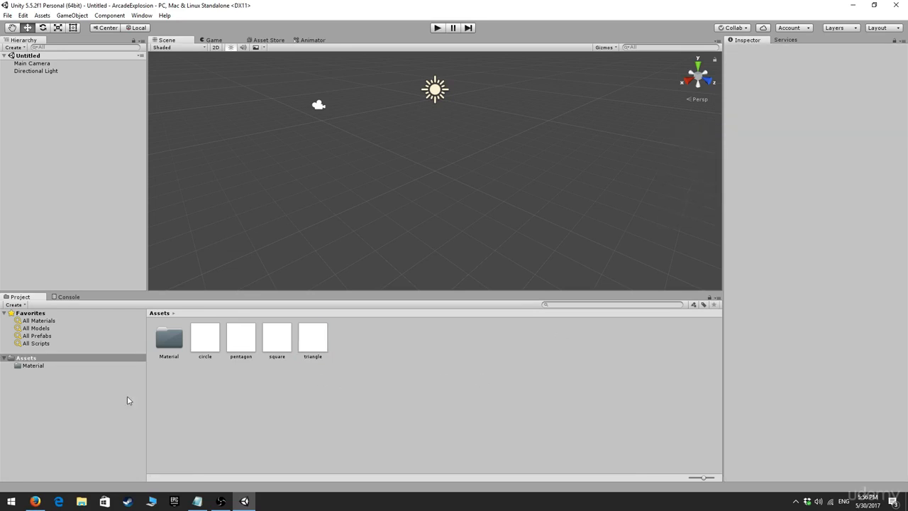
- Create a fourth material named Pentagon inside the Material folder
double_click(179, 339)
right_click(316, 354)
mouse_move(408, 181)
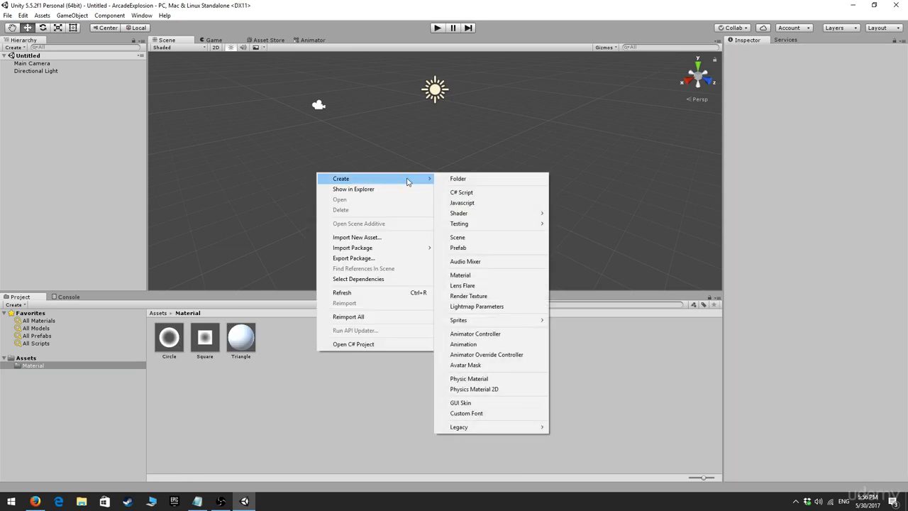
click(460, 274)
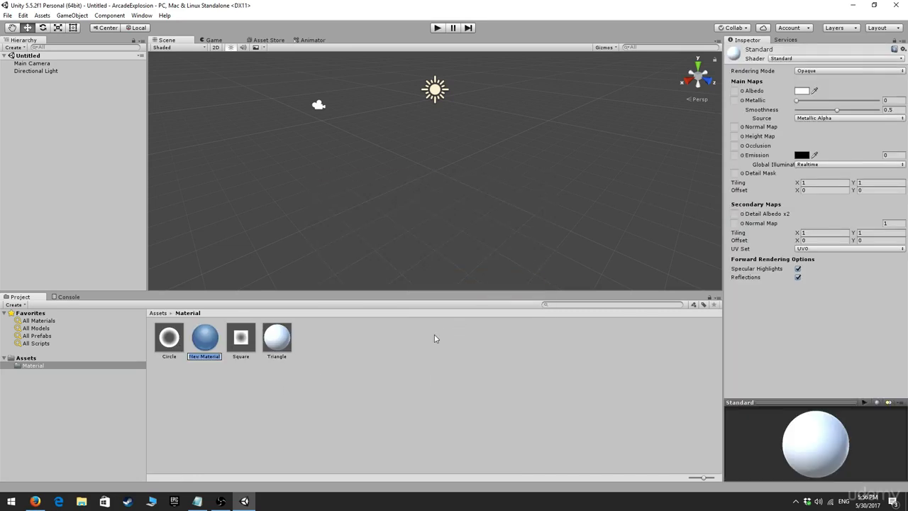
text(Pentagon)
key(Return)
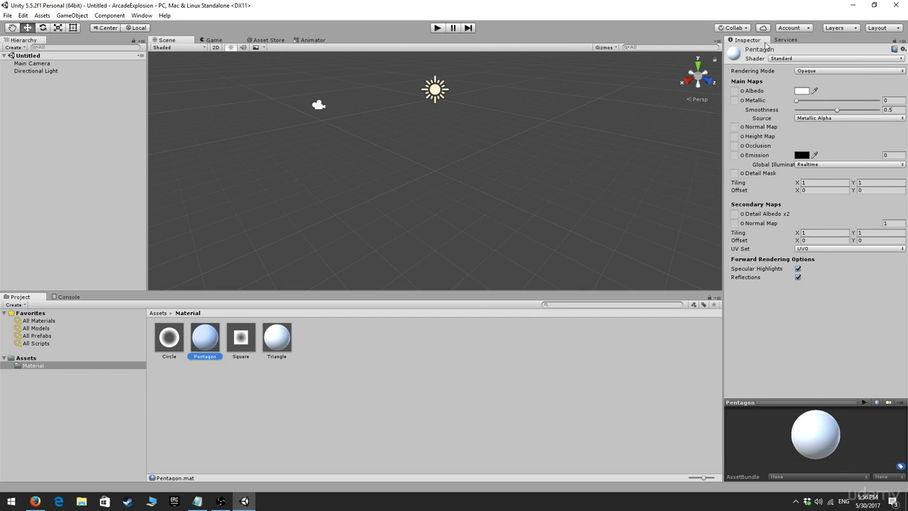
- Assign the pentagon texture to the Pentagon material's Albedo and set its shader to Particles/Additive
click(27, 358)
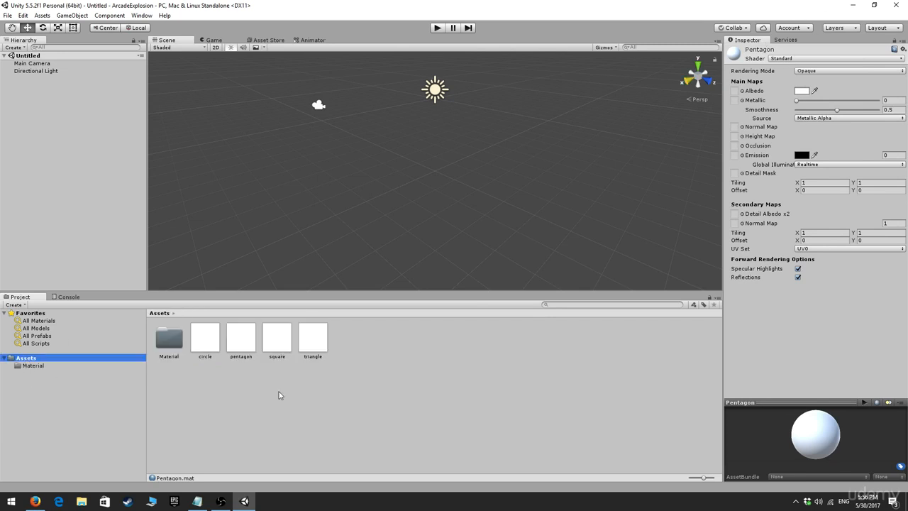
drag(241, 337, 735, 92)
click(793, 58)
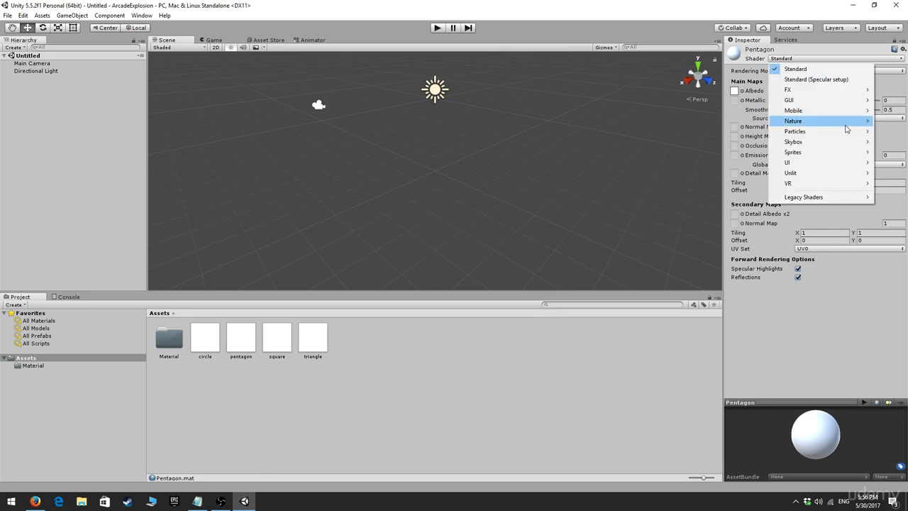
mouse_move(841, 133)
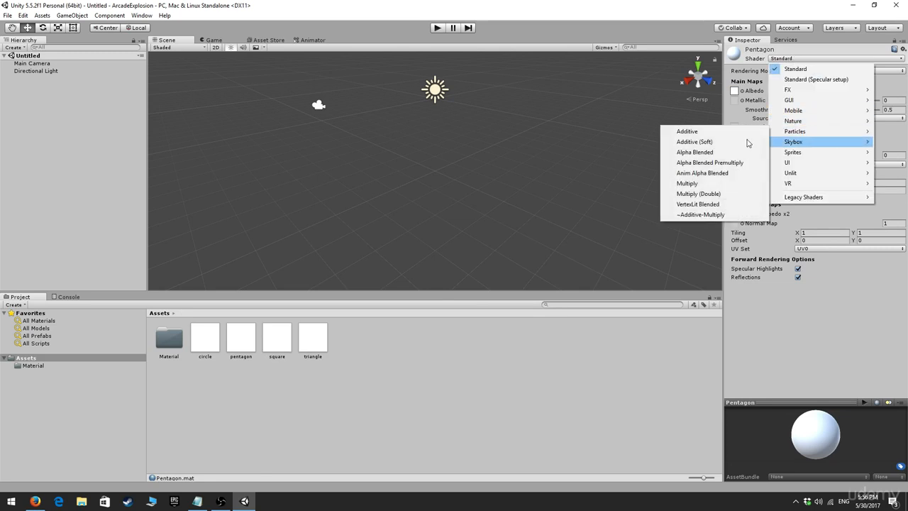
click(687, 131)
- Open the Material folder and check the finished shape materials, including the Triangle material's shader and texture
double_click(171, 340)
click(298, 391)
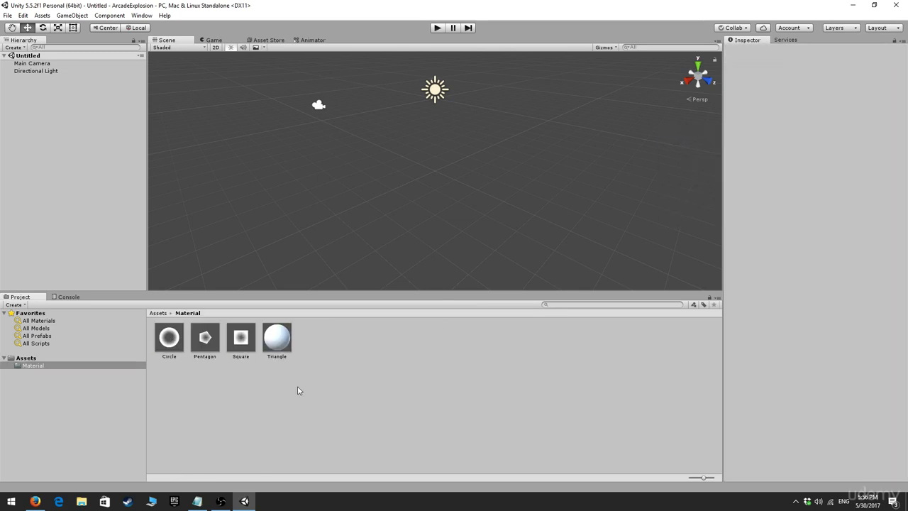
click(278, 338)
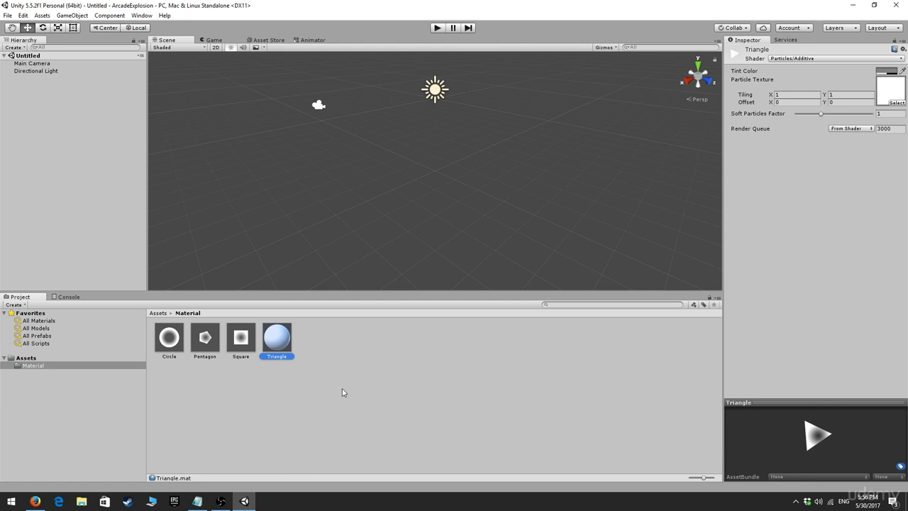
click(317, 383)
click(169, 337)
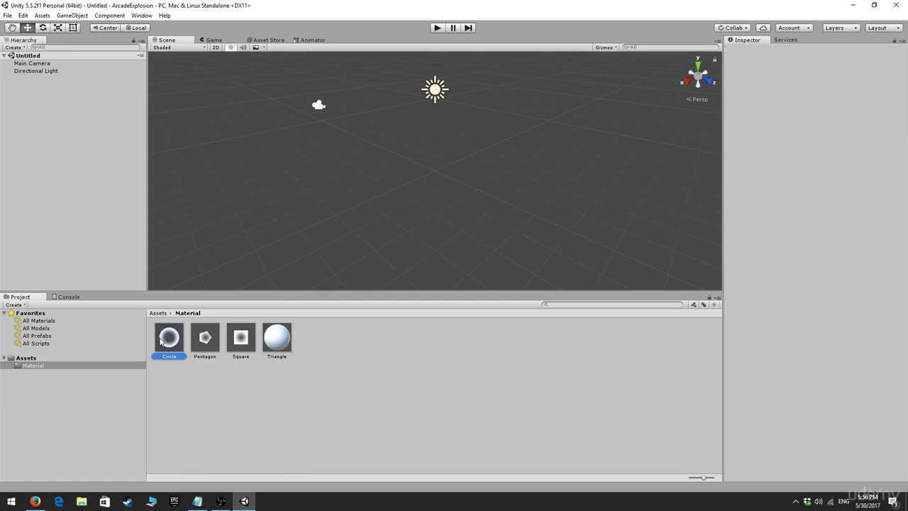
click(217, 340)
click(276, 338)
click(304, 387)
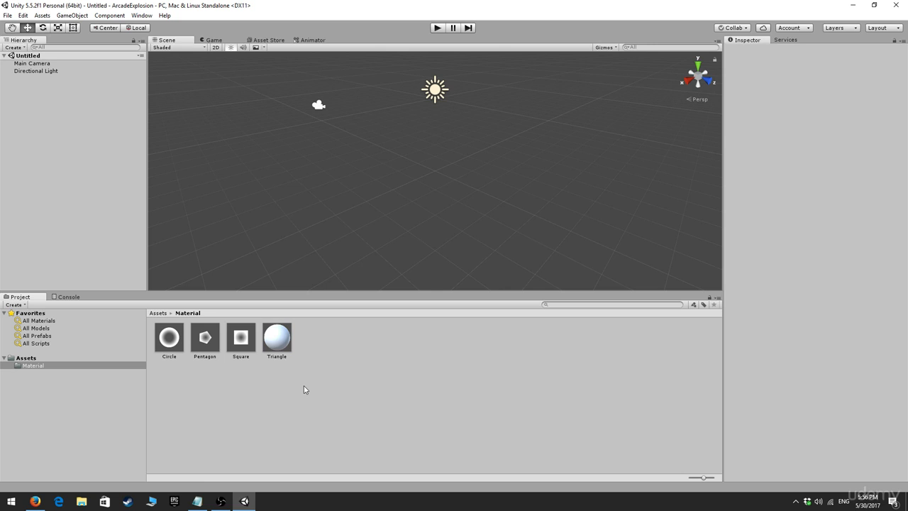
click(220, 501)
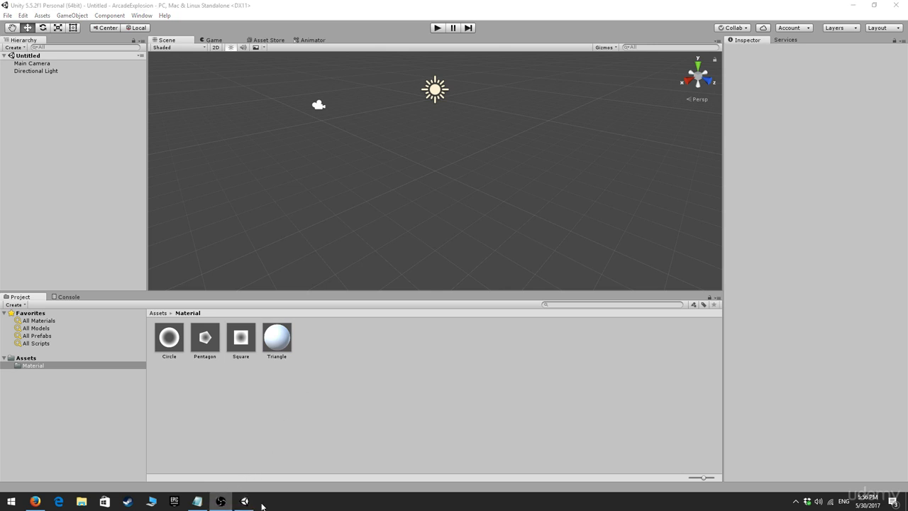